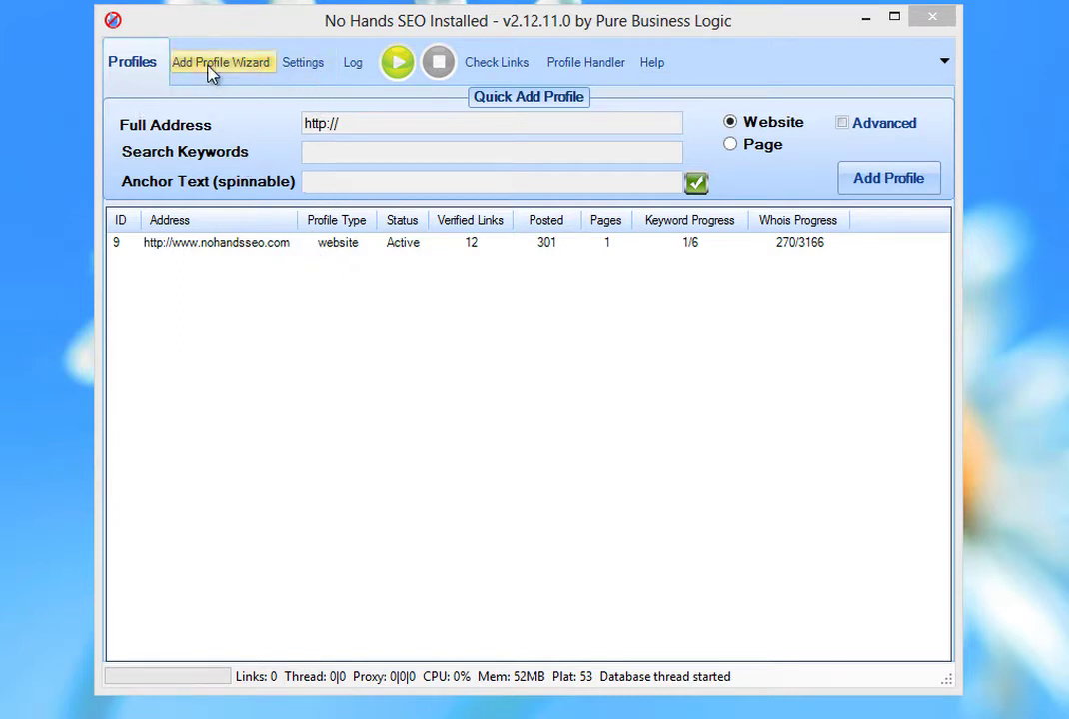
- Go to Settings > Spinners, where Spin Rewriter is enabled with its email and API key
{"action": "left_click", "coordinate": [308, 64]}
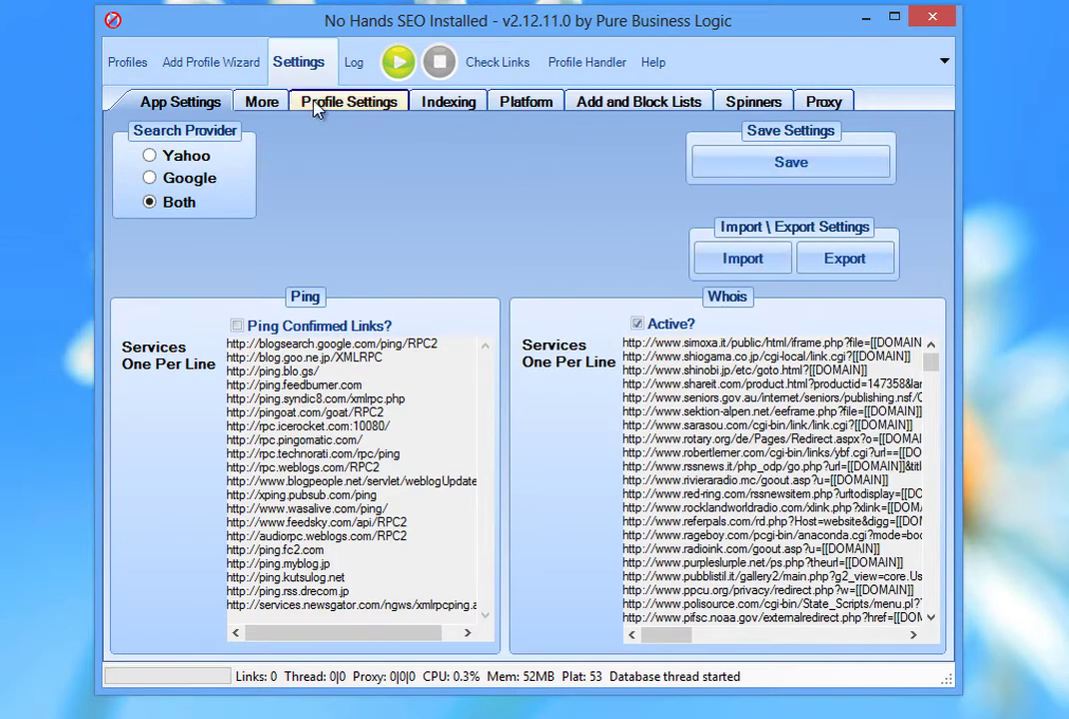
{"action": "left_click", "coordinate": [751, 105]}
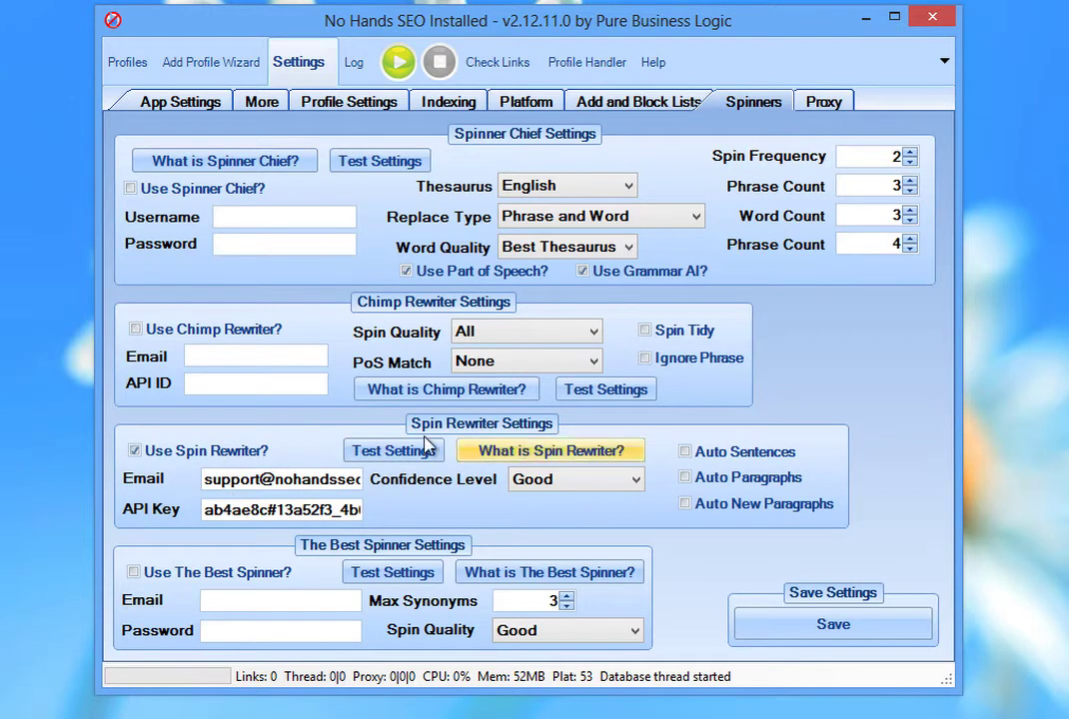
- Enable Spinner Chief with a username and password, and save the spinner settings
{"action": "left_click", "coordinate": [193, 199]}
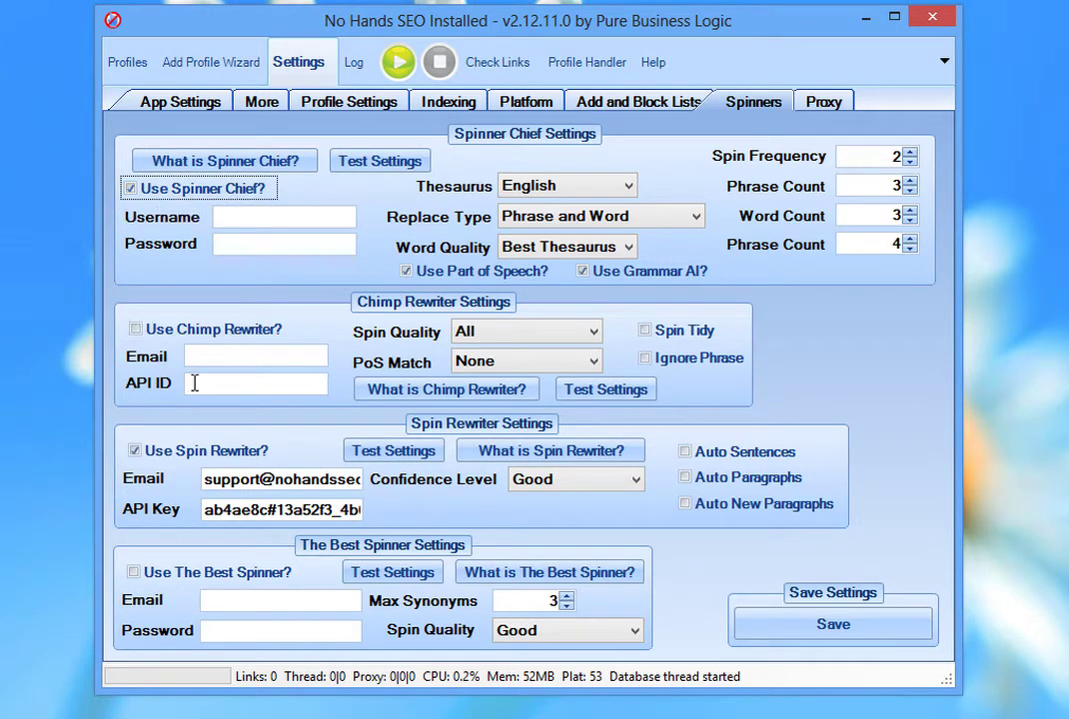
{"action": "left_click", "coordinate": [247, 216]}
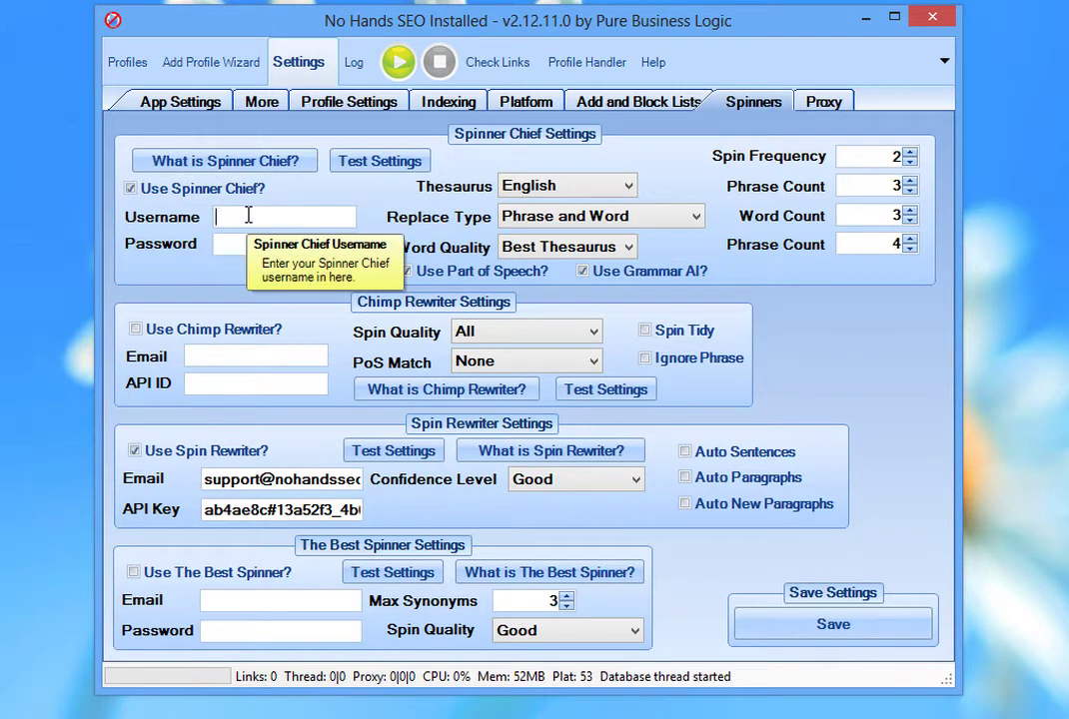
{"action": "type", "text": "user"}
{"action": "key", "text": "Tab"}
{"action": "type", "text": "password"}
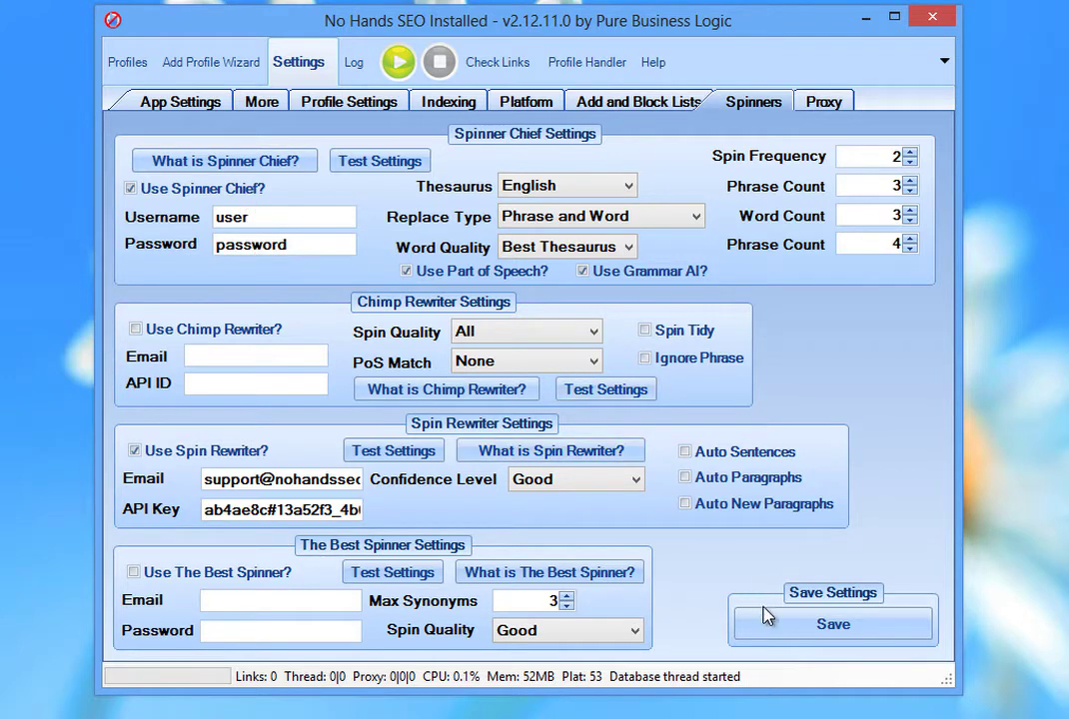
{"action": "left_click", "coordinate": [767, 617]}
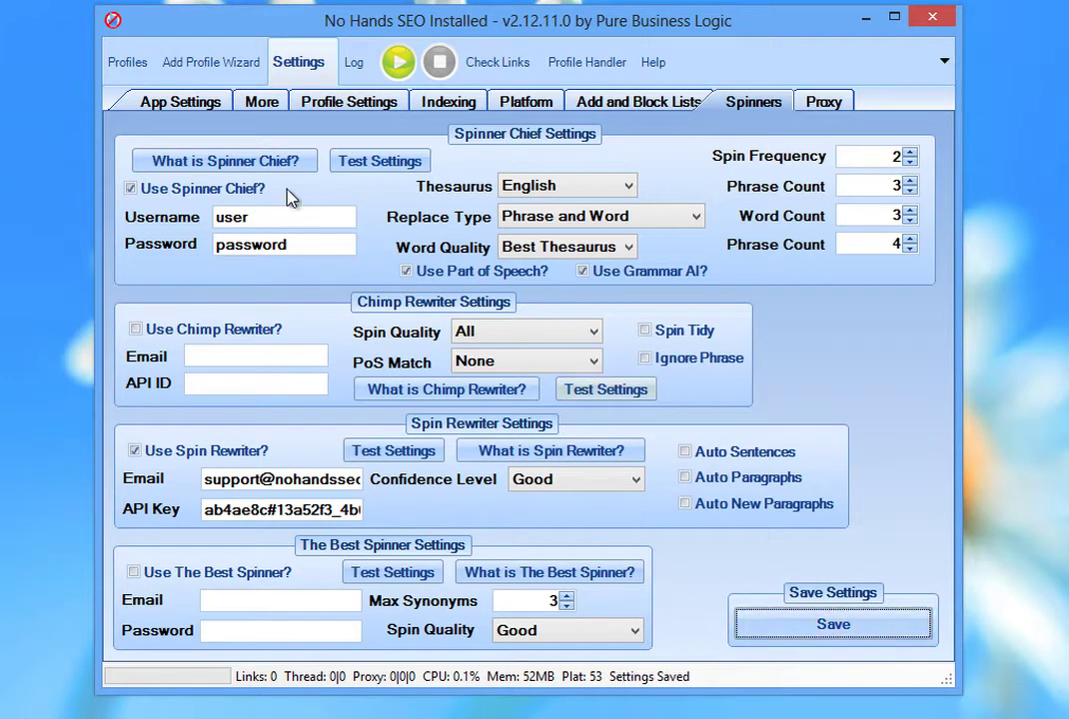
- Turn Spinner Chief off, clear its username and password, and test the Spin Rewriter connection
{"action": "left_click", "coordinate": [250, 189]}
{"action": "left_click_drag", "start_coordinate": [232, 217], "coordinate": [249, 217]}
{"action": "key", "text": "BackSpace"}
{"action": "key", "text": "BackSpace"}
{"action": "key", "text": "BackSpace"}
{"action": "double_click", "coordinate": [306, 244]}
{"action": "key", "text": "BackSpace"}
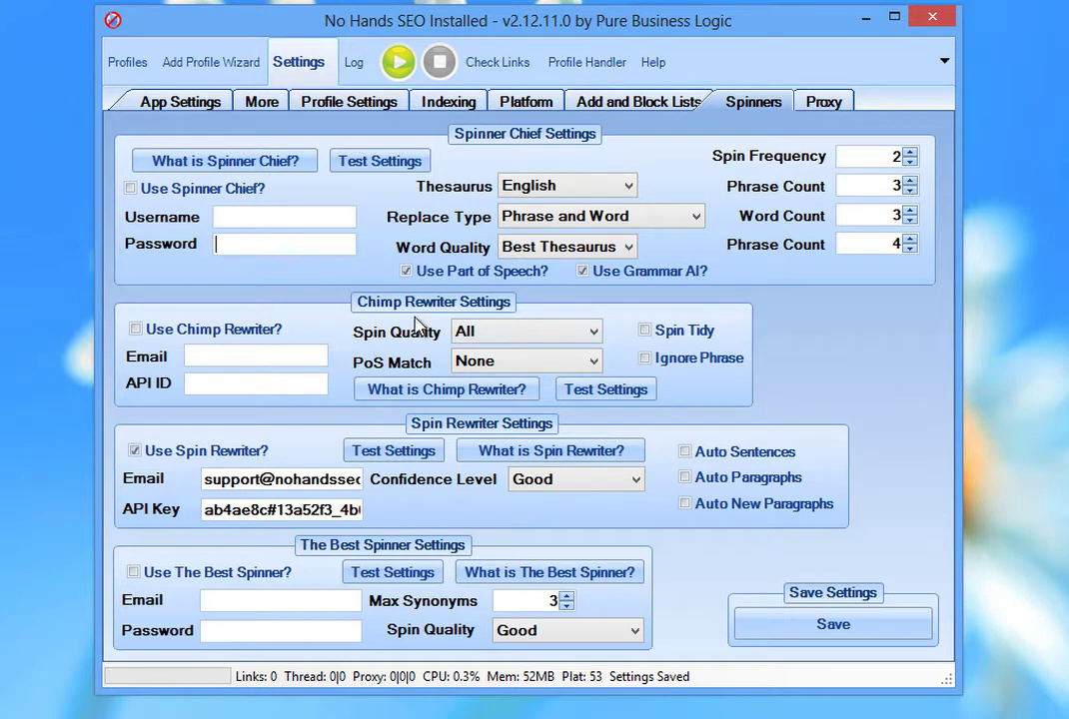
{"action": "left_click", "coordinate": [414, 450]}
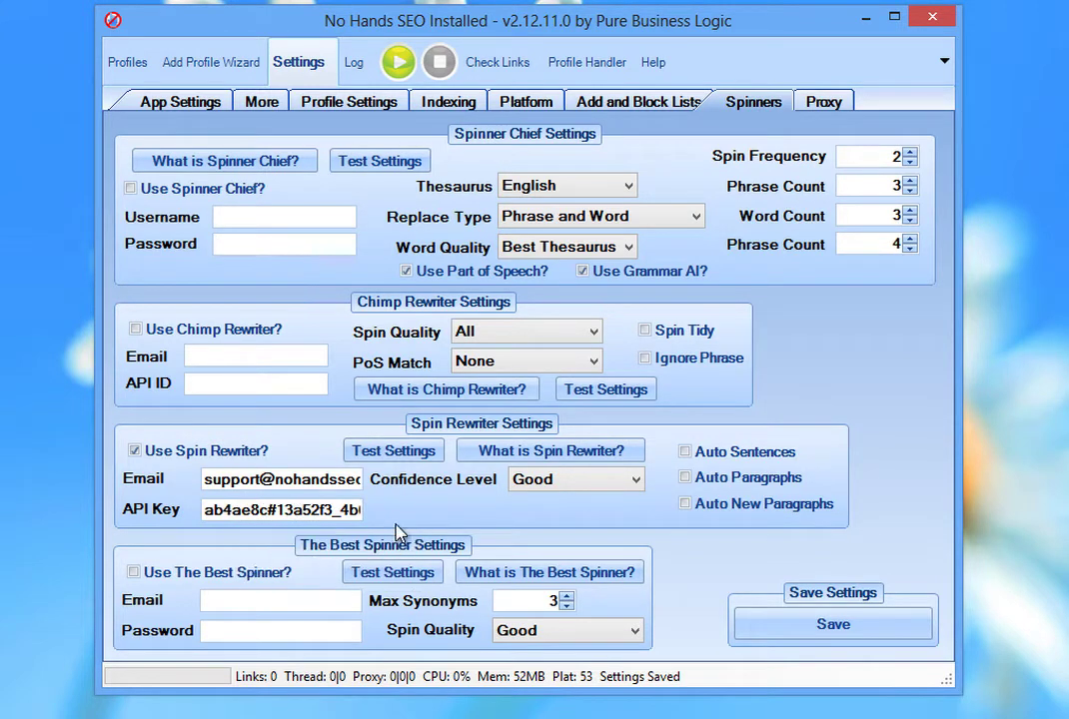
- Save the spinner settings, return to Profiles, and enter 'I am having a nice day' as anchor text
{"action": "left_click", "coordinate": [796, 627]}
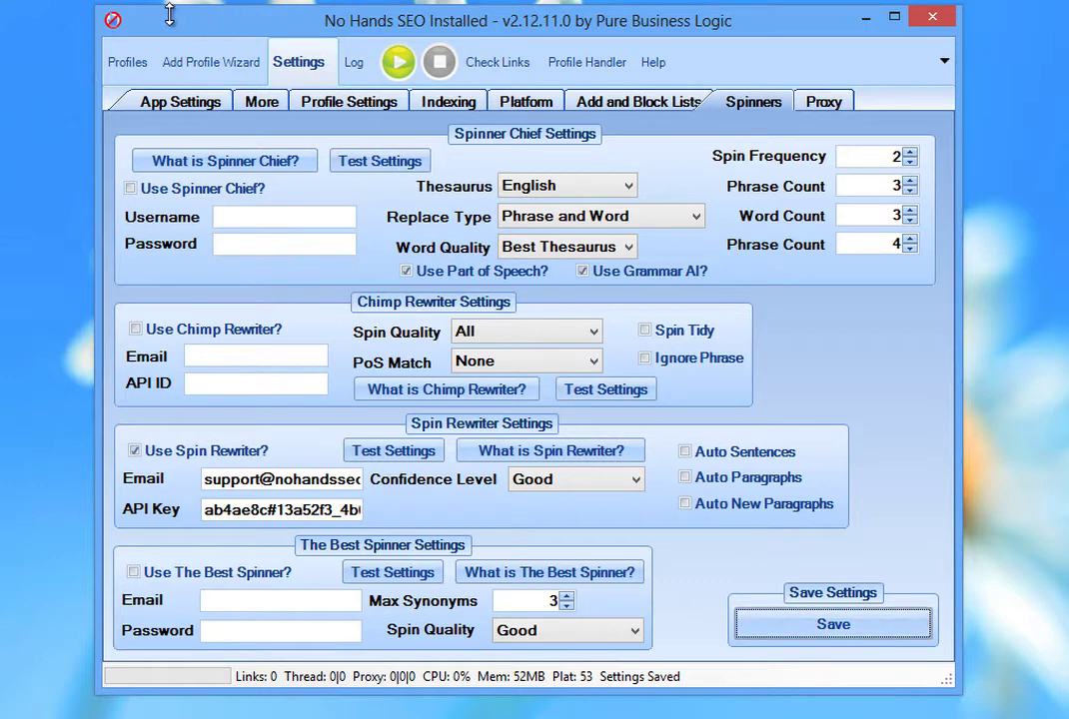
{"action": "left_click", "coordinate": [127, 66]}
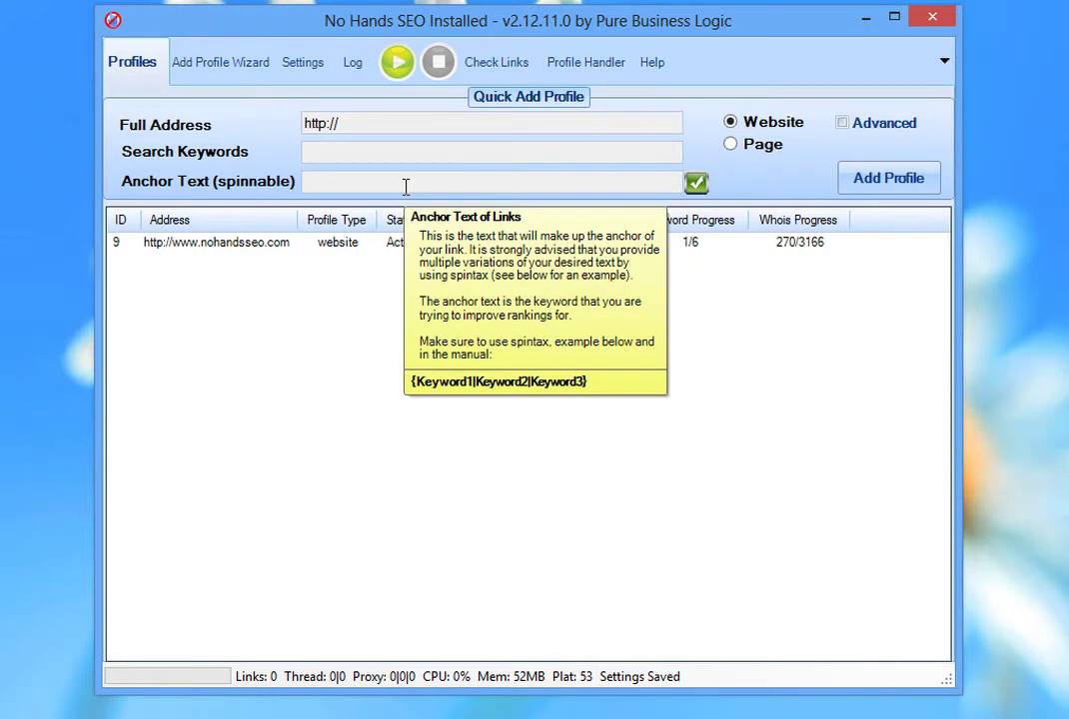
{"action": "right_click", "coordinate": [348, 184]}
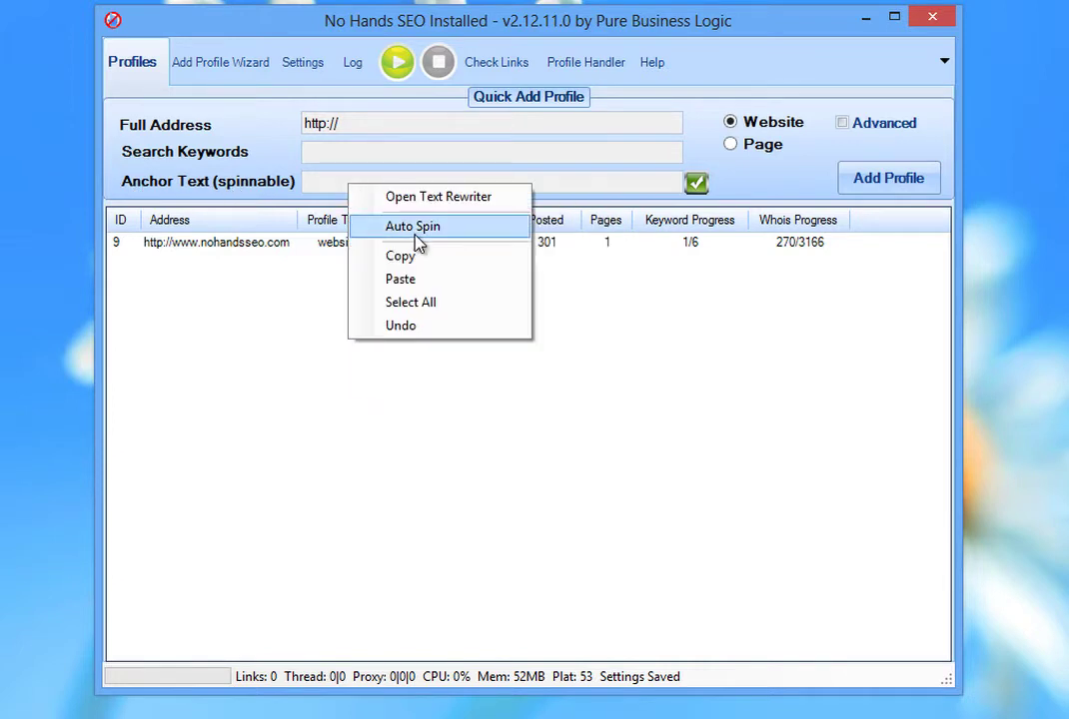
{"action": "left_click", "coordinate": [320, 180]}
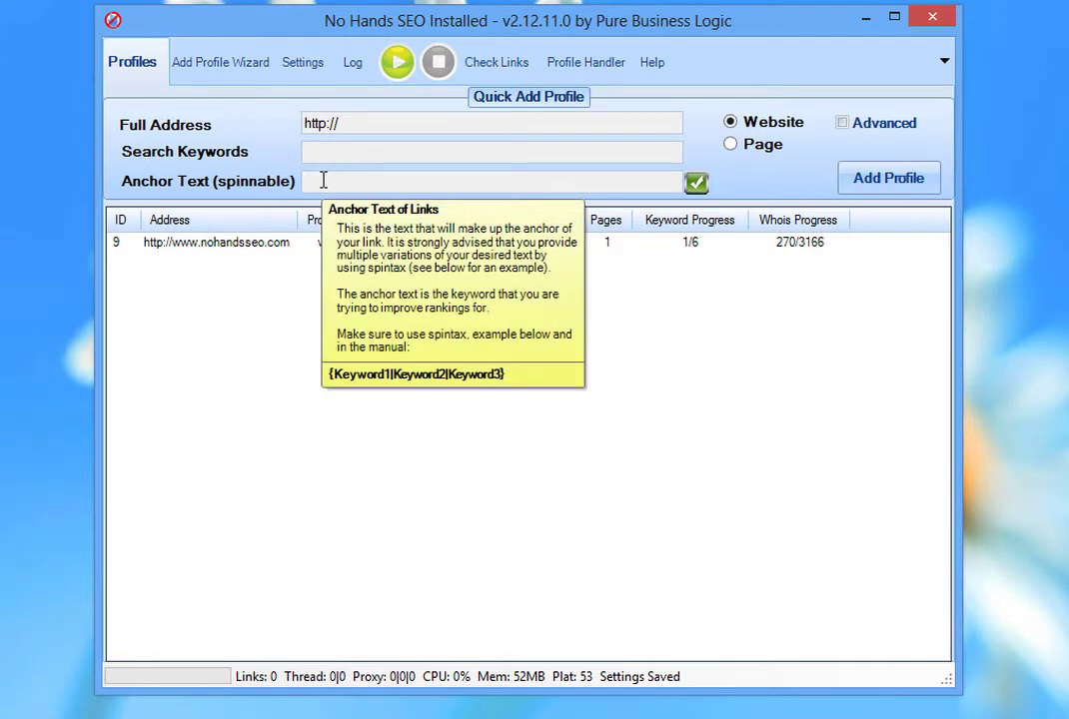
{"action": "type", "text": "I am having a nice day"}
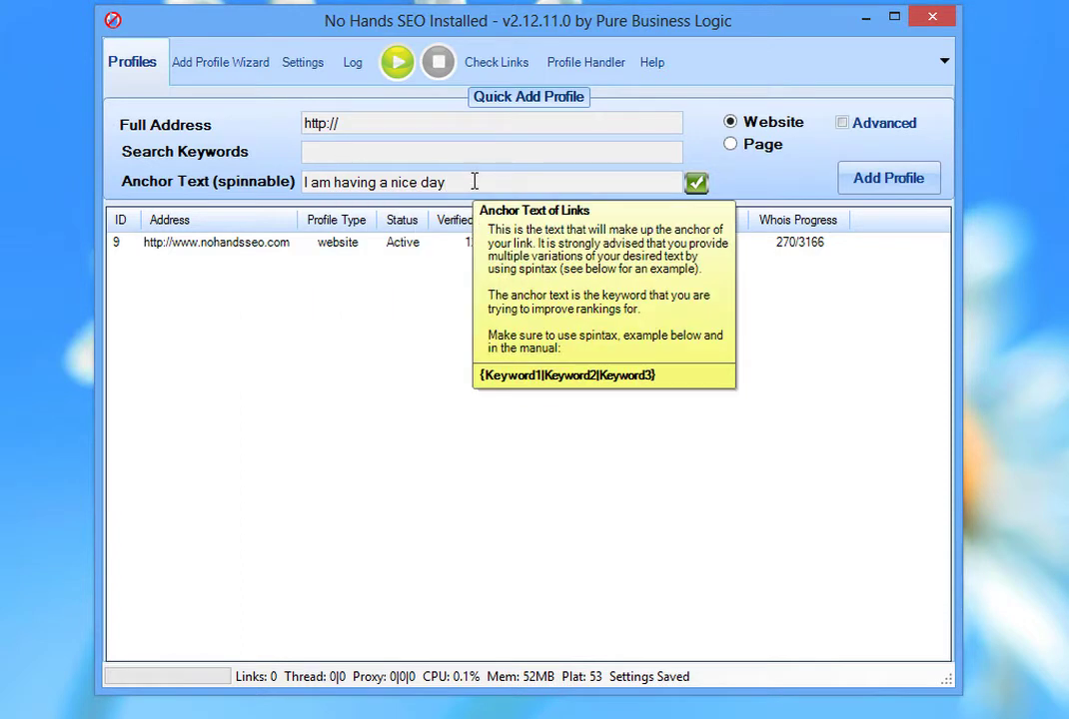
- Auto Spin the anchor text into spintax, then delete the result
{"action": "right_click", "coordinate": [475, 182]}
{"action": "left_click", "coordinate": [517, 224]}
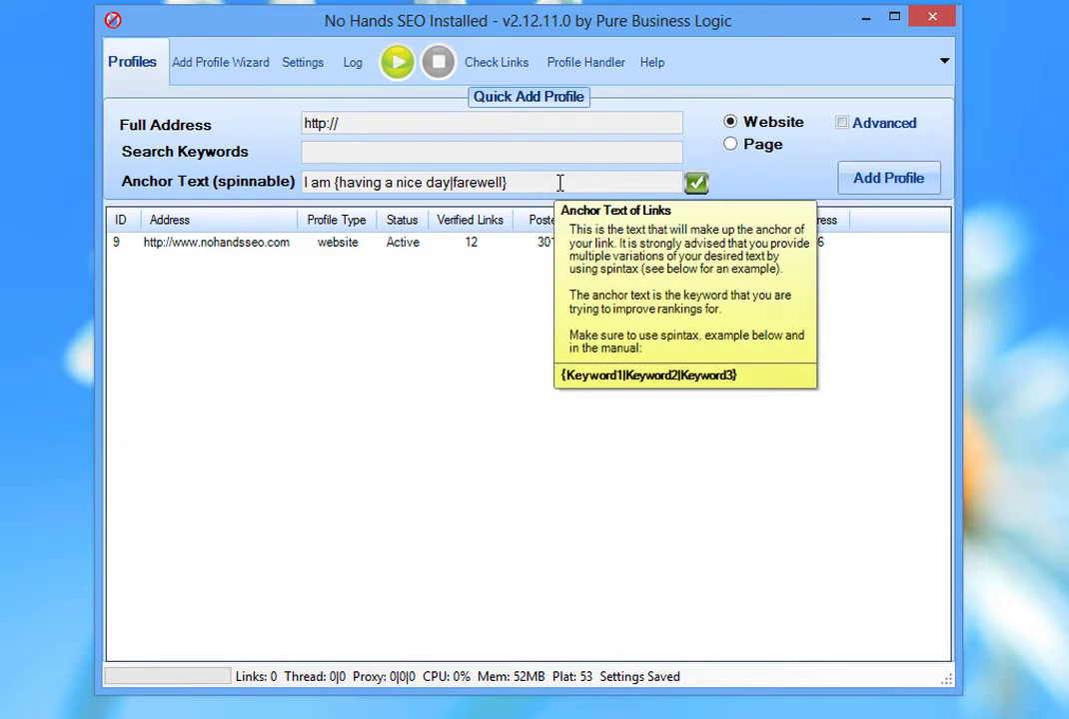
{"action": "left_click_drag", "start_coordinate": [555, 181], "coordinate": [219, 194]}
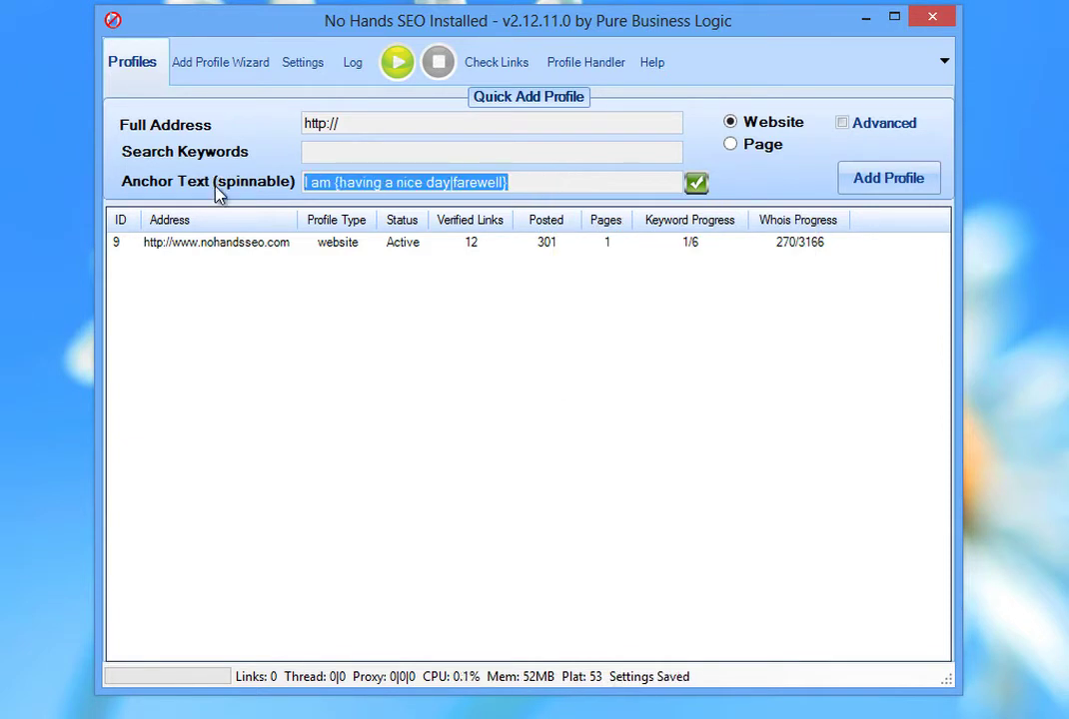
{"action": "key", "text": "BackSpace"}
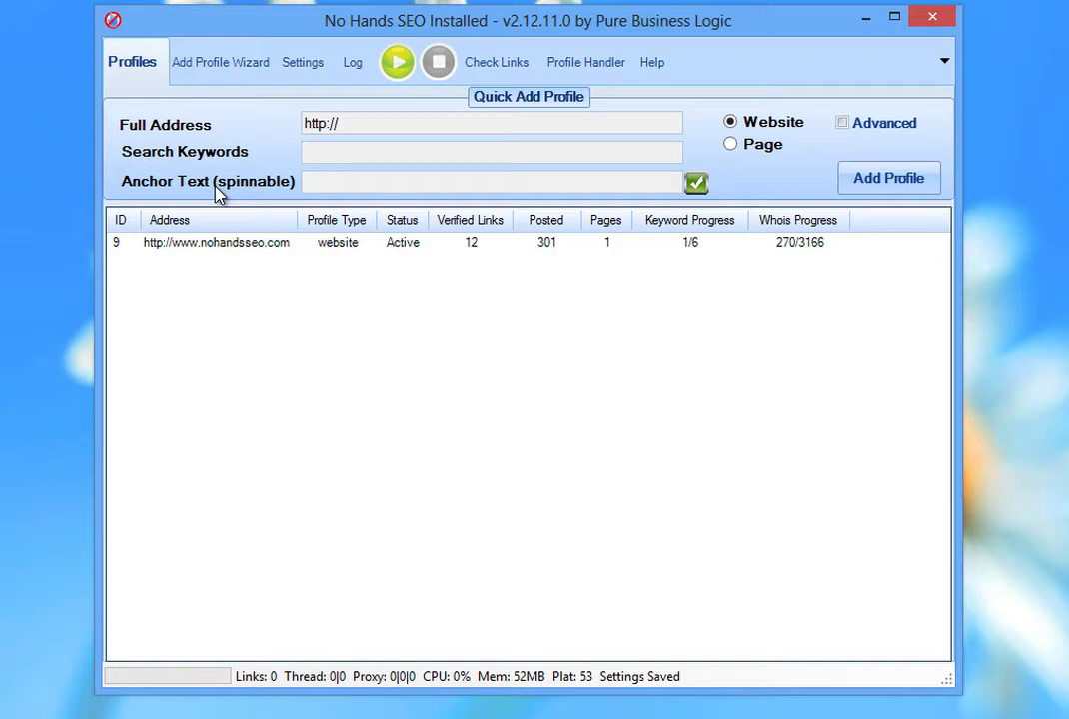
- Open the Add Profile Wizard and drag its window fully into view
{"action": "left_click", "coordinate": [209, 72]}
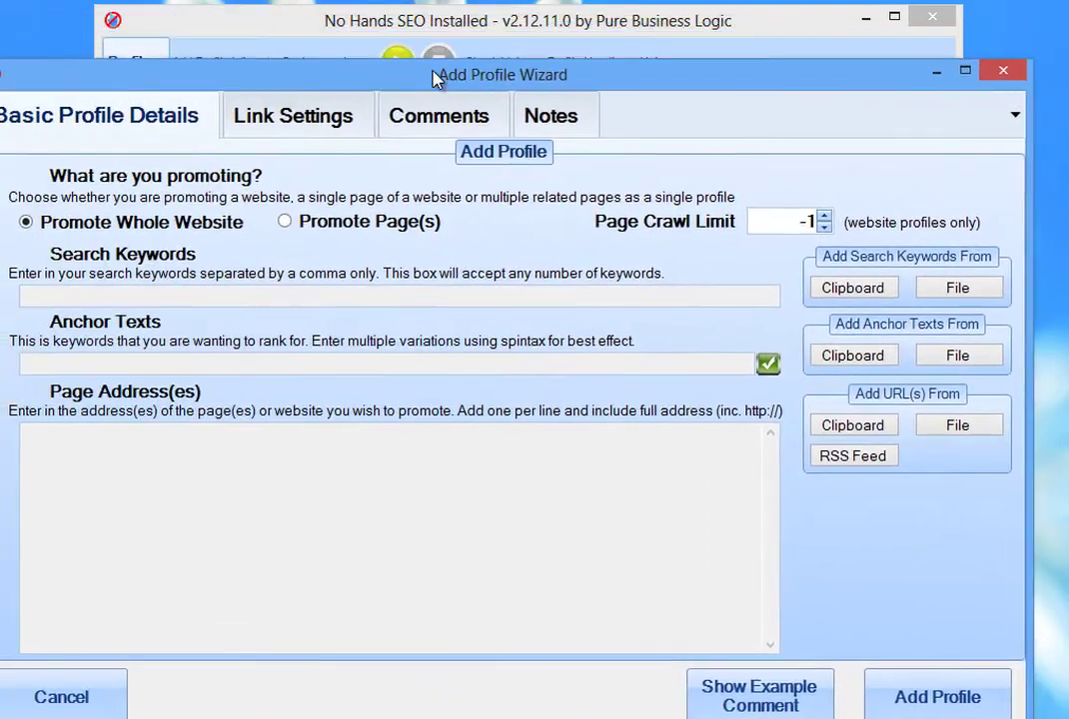
{"action": "left_click_drag", "start_coordinate": [434, 78], "coordinate": [477, 68]}
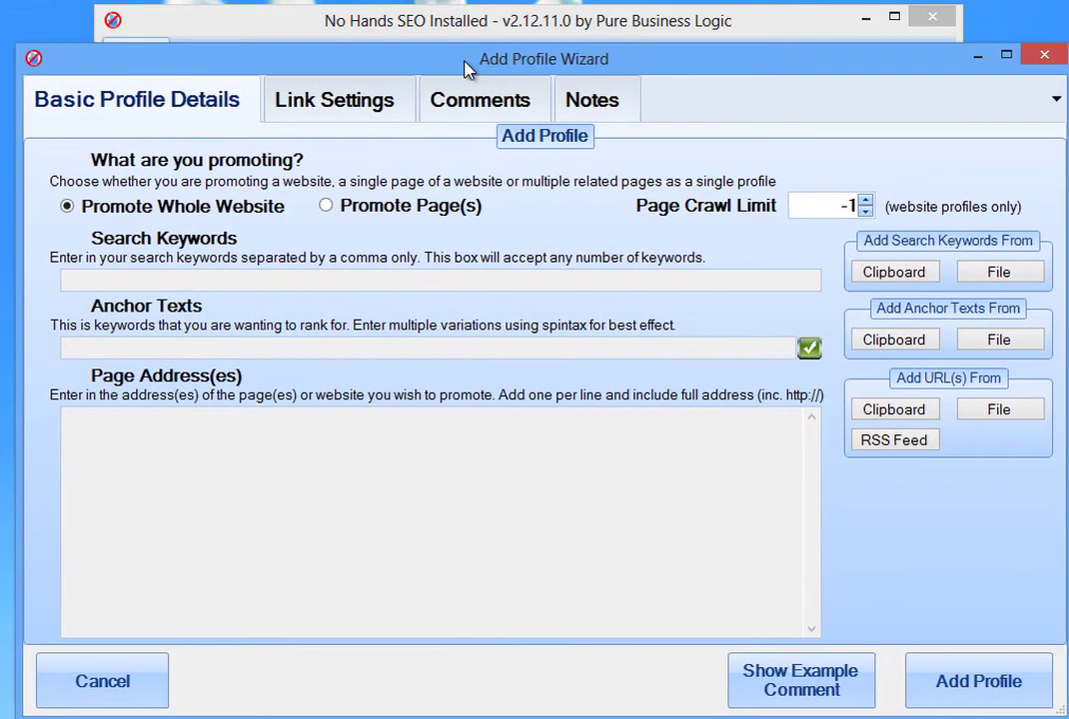
{"action": "left_click_drag", "start_coordinate": [476, 70], "coordinate": [453, 65]}
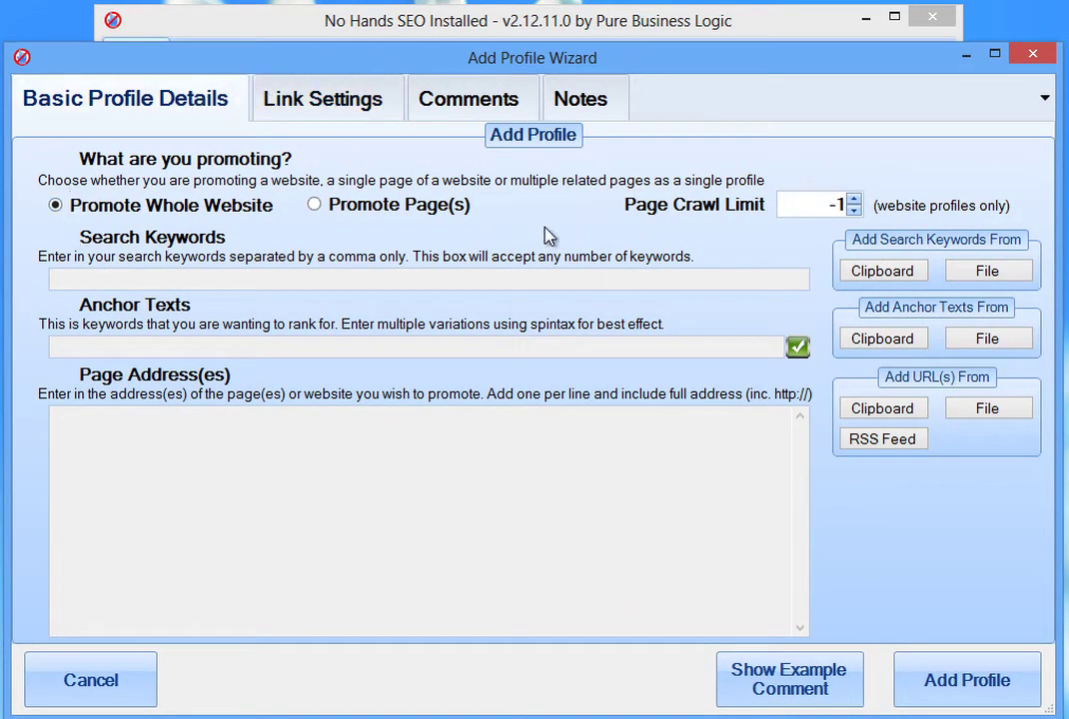
- Paste the five promotional comment lines into the wizard's custom comments Input Text box
{"action": "left_click", "coordinate": [369, 108]}
{"action": "left_click", "coordinate": [499, 100]}
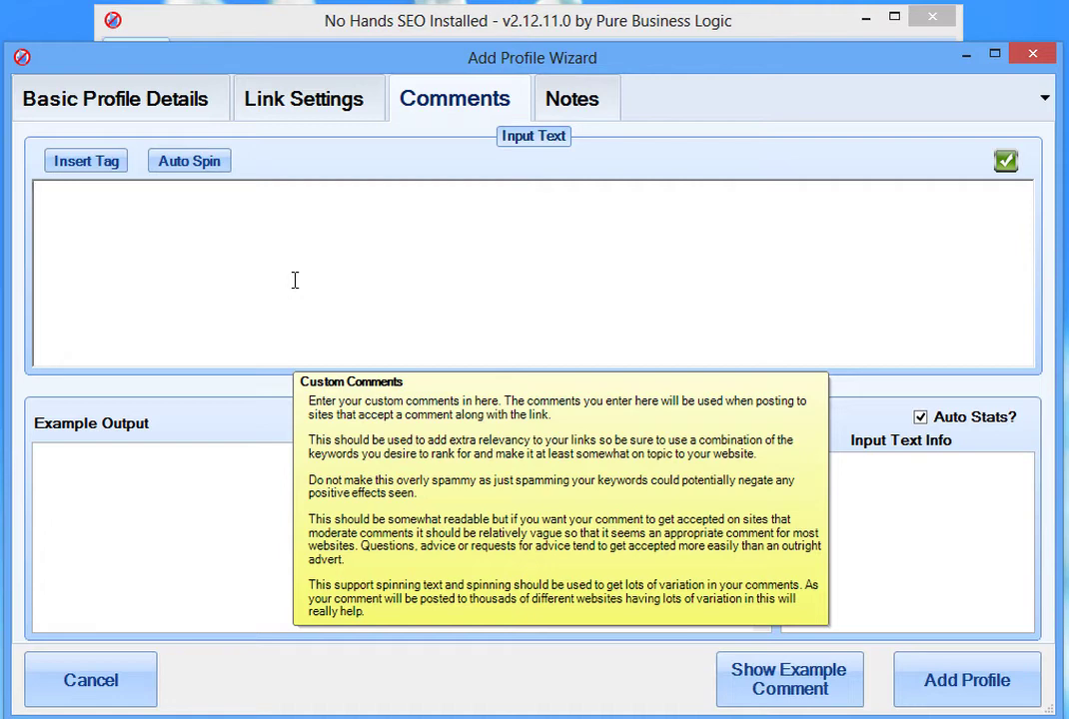
{"action": "type", "text": "I find the easiest way to get to page 1 of Google is to create backlinks with tools like NHSEO When doing SEO I like to use automated tools such as No Hands SEO because they help to speed everything up To save me time when getting my websites to the top of the search engine rankings I like to use SEO tool like No Hands SEO Instead of doing everything manually I prefer to use tools like No Hands SEO to make my day a lot easier No Hands SEO is definitely the easiest and best backlinking tool I have ever used for improving my position in Google."}
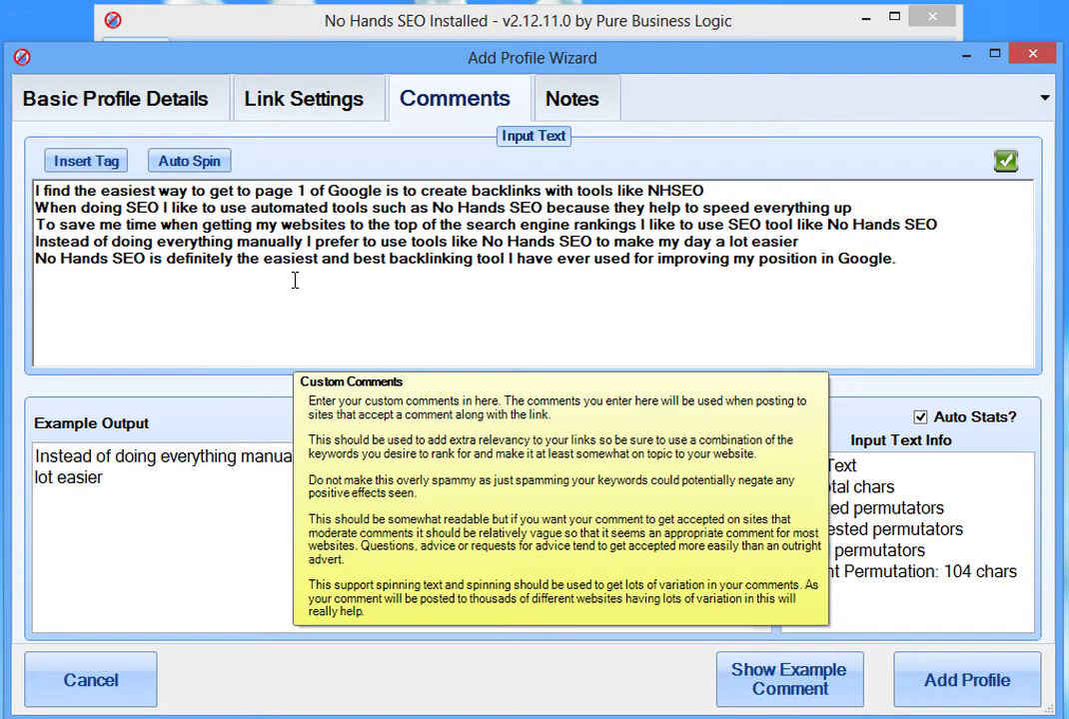
{"action": "left_click_drag", "start_coordinate": [896, 262], "coordinate": [137, 218]}
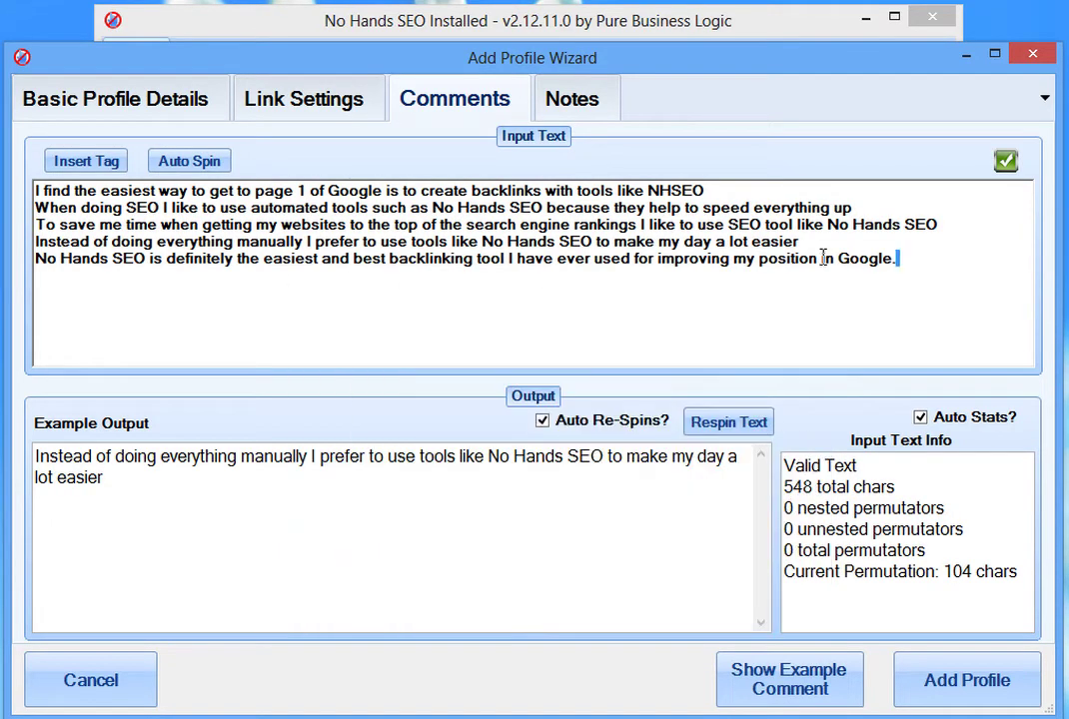
- Preview several sample outputs of the plain comment with Respin Text, then select all the comment text
{"action": "left_click", "coordinate": [140, 215]}
{"action": "left_click", "coordinate": [727, 424]}
{"action": "left_click", "coordinate": [726, 424]}
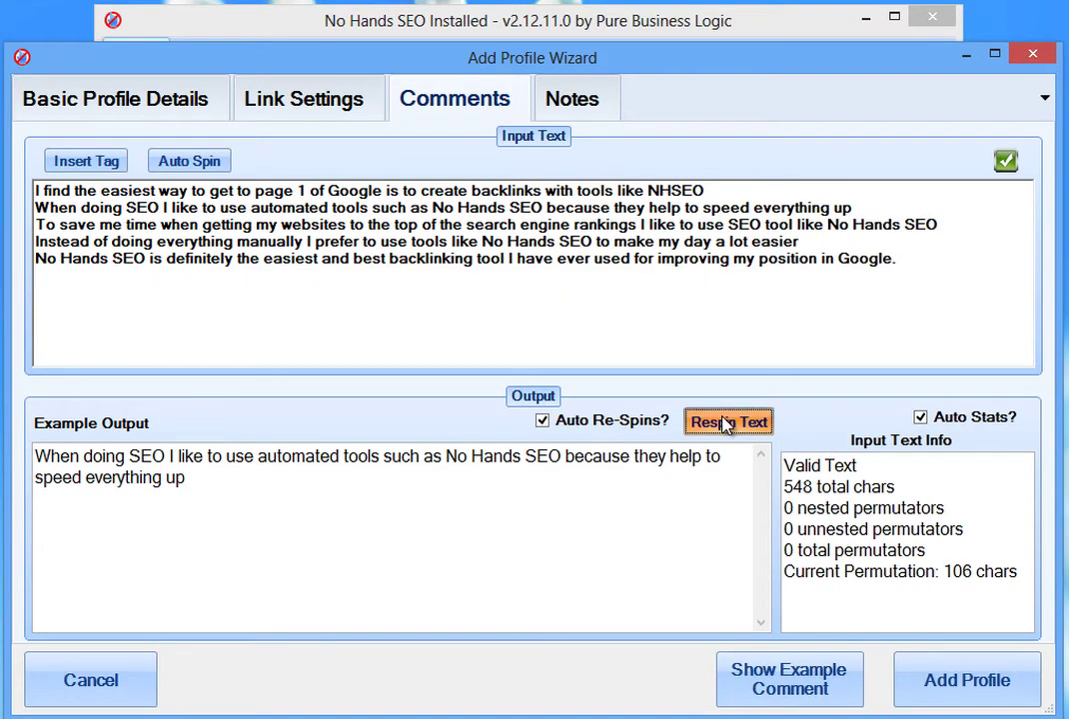
{"action": "left_click", "coordinate": [727, 423]}
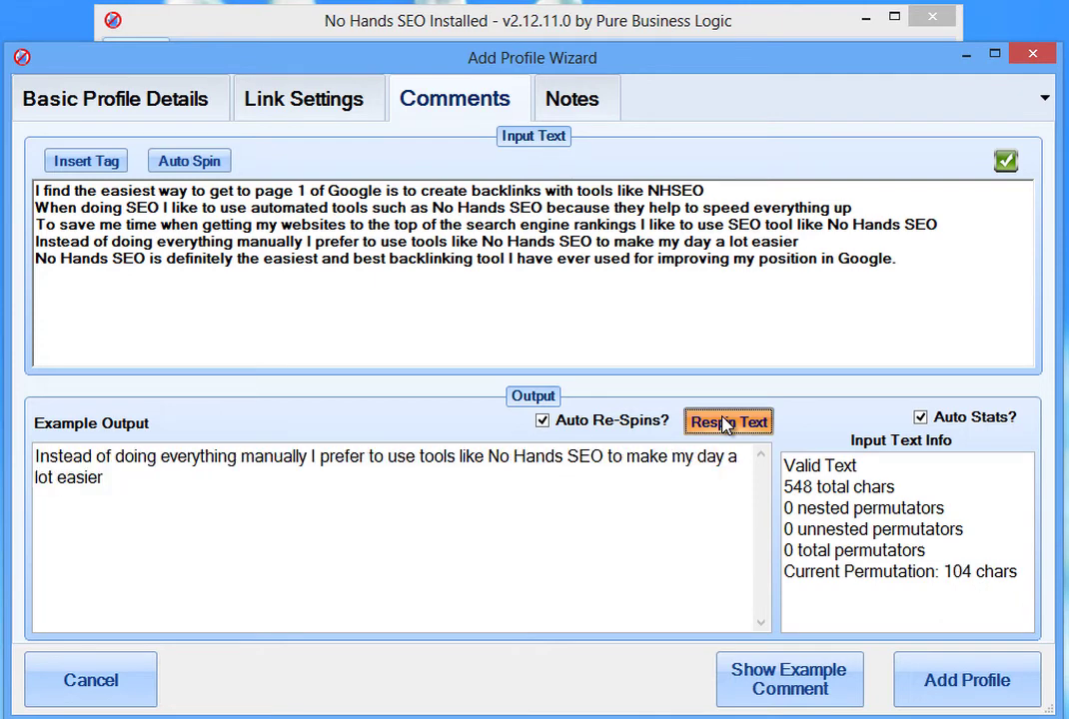
{"action": "left_click", "coordinate": [726, 424]}
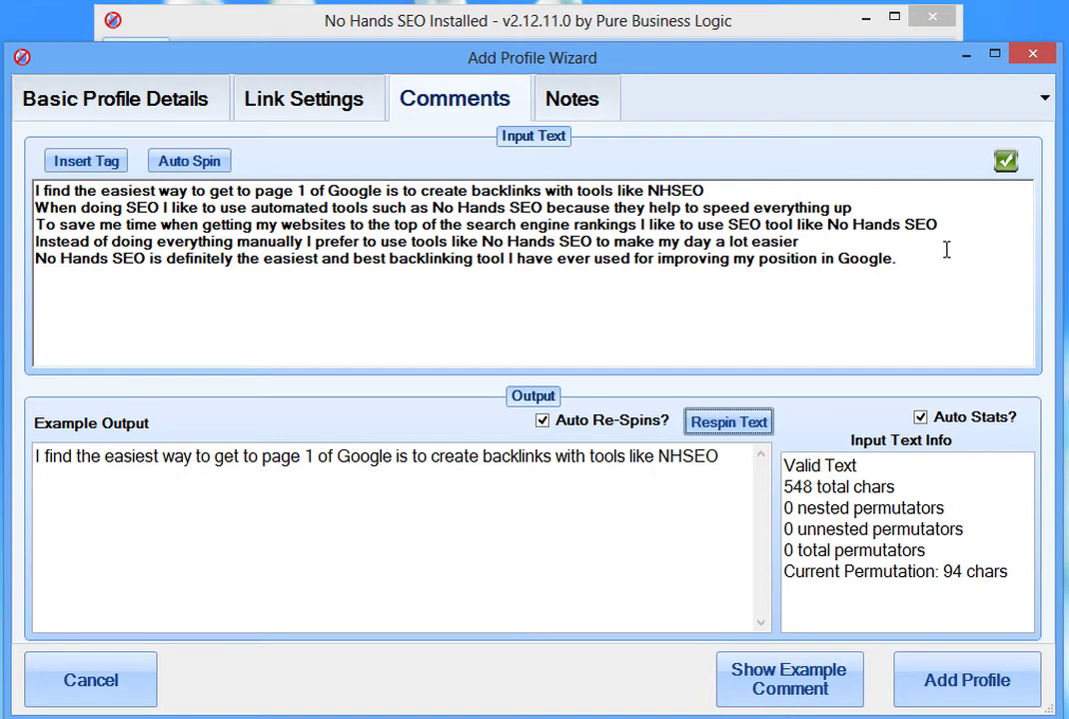
{"action": "left_click_drag", "start_coordinate": [921, 258], "coordinate": [759, 258]}
{"action": "key", "text": "ctrl+a"}
{"action": "key", "text": "ctrl+c"}
{"action": "left_click", "coordinate": [320, 292]}
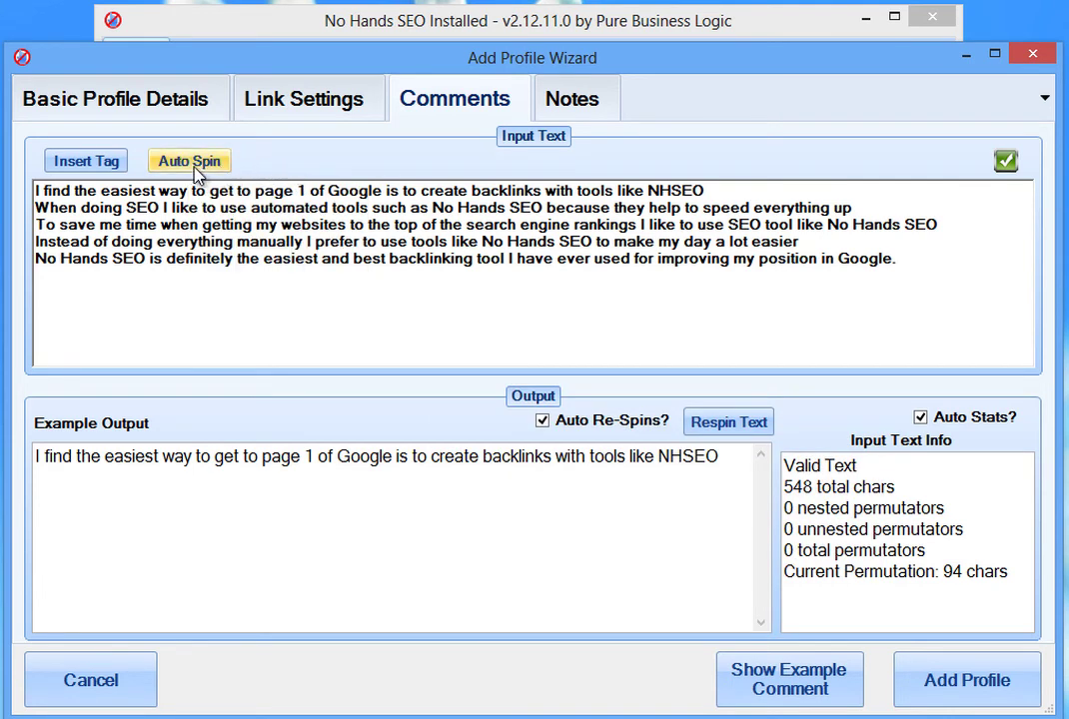
- Auto Spin the five comments into spintax with synonym alternatives, giving 52 permutators
{"action": "left_click", "coordinate": [194, 162]}
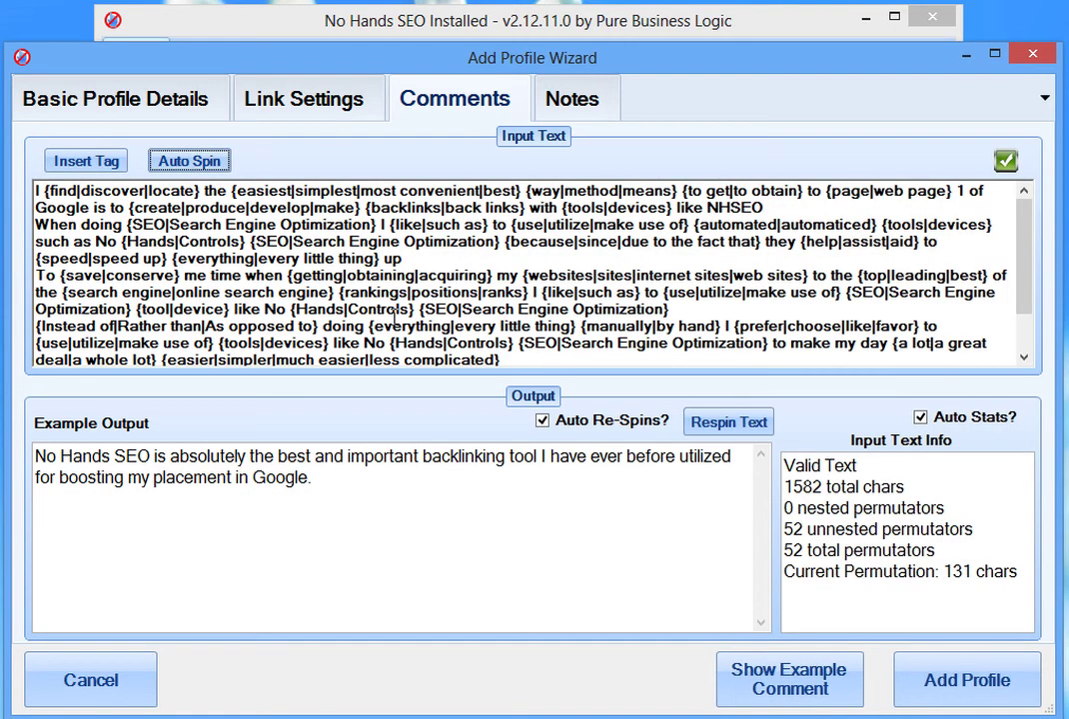
{"action": "scroll", "coordinate": [1029, 278], "scroll_direction": "down", "scroll_amount": 2}
{"action": "scroll", "coordinate": [1029, 277], "scroll_direction": "down", "scroll_amount": 1}
{"action": "scroll", "coordinate": [1029, 278], "scroll_direction": "up", "scroll_amount": 3}
- Use Respin Text repeatedly to preview eleven varied spun versions of the comment
{"action": "left_click", "coordinate": [759, 421]}
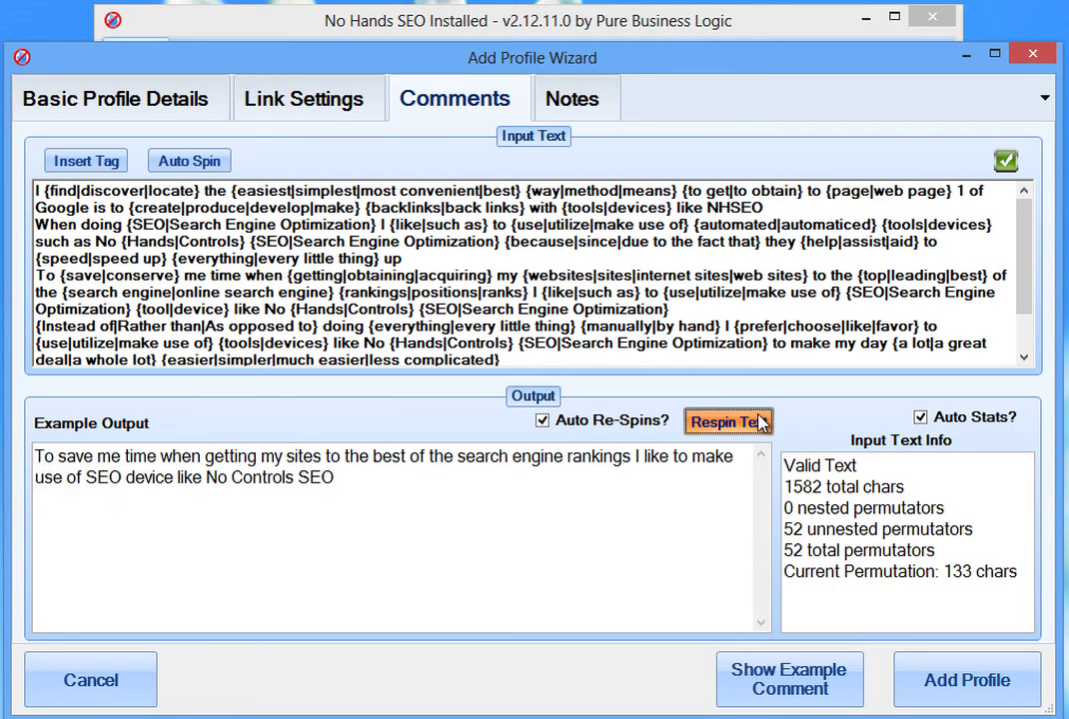
{"action": "left_click", "coordinate": [760, 423]}
{"action": "left_click", "coordinate": [759, 423]}
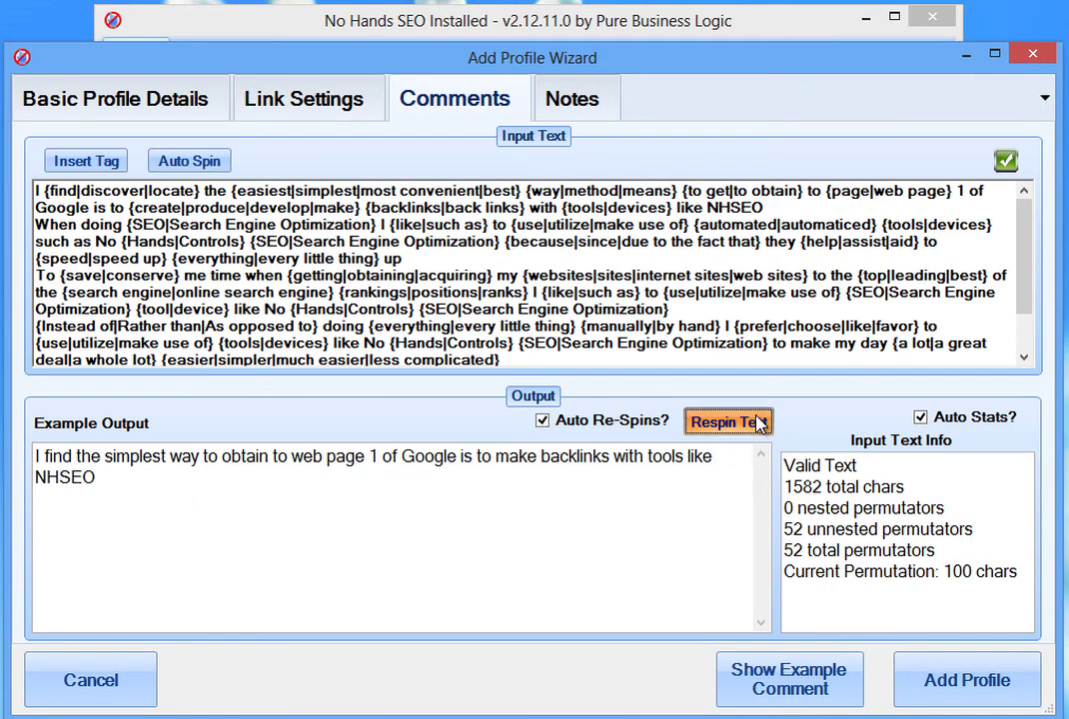
{"action": "left_click", "coordinate": [759, 423]}
{"action": "left_click", "coordinate": [757, 425]}
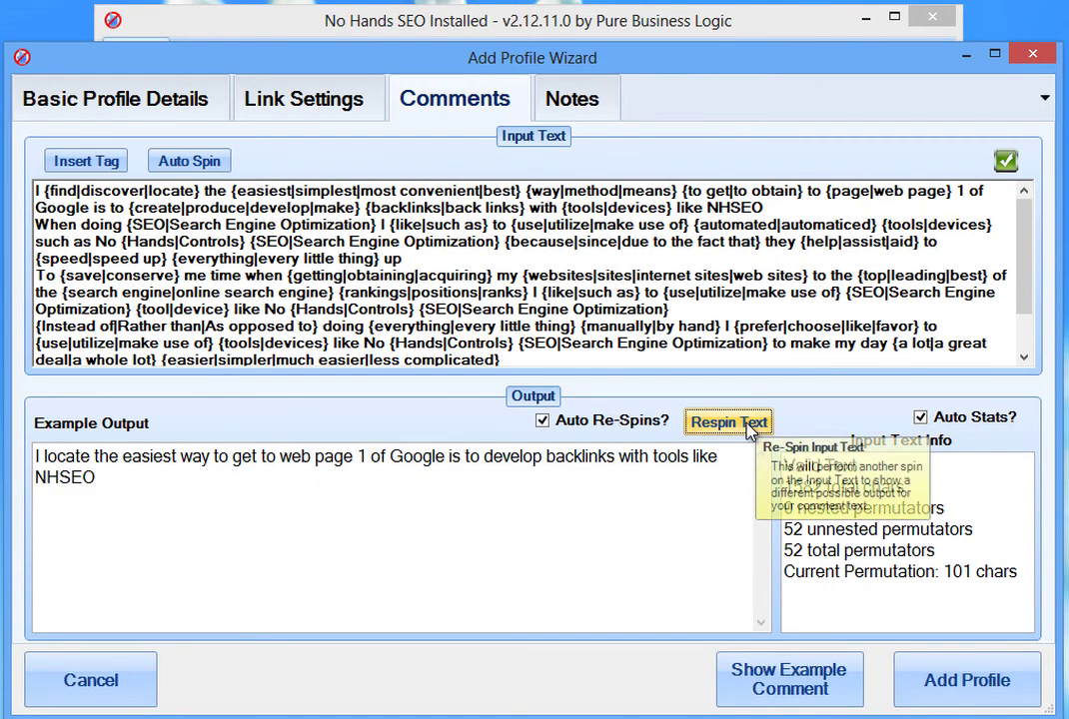
{"action": "left_click", "coordinate": [746, 427]}
{"action": "left_click", "coordinate": [745, 429]}
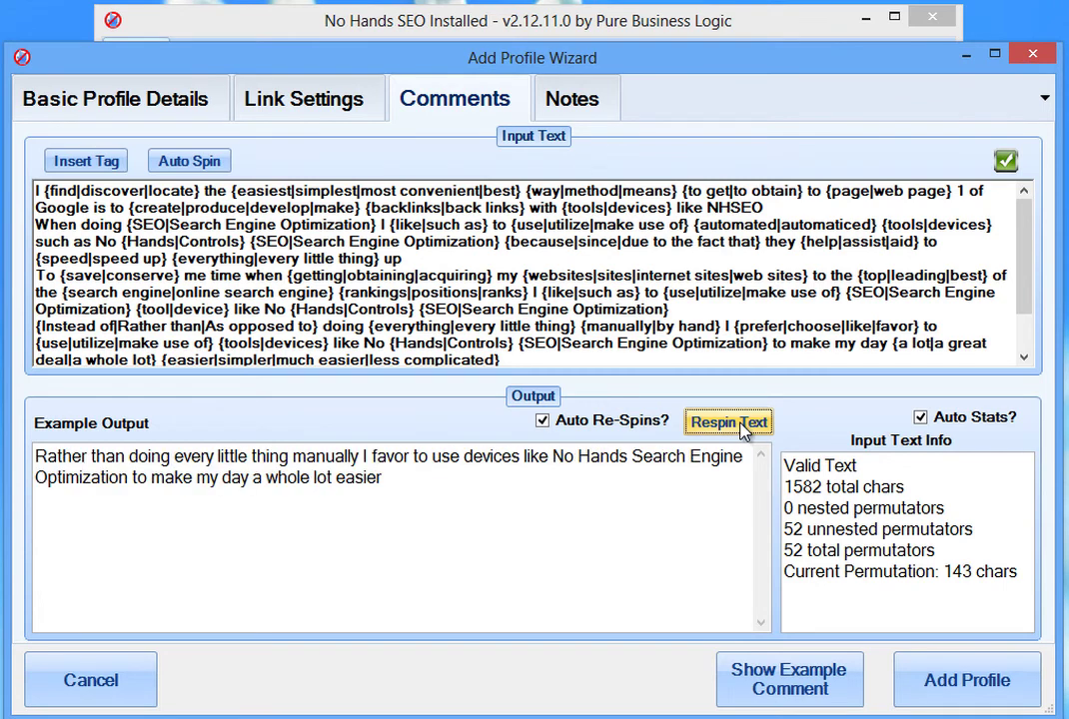
{"action": "left_click", "coordinate": [741, 428]}
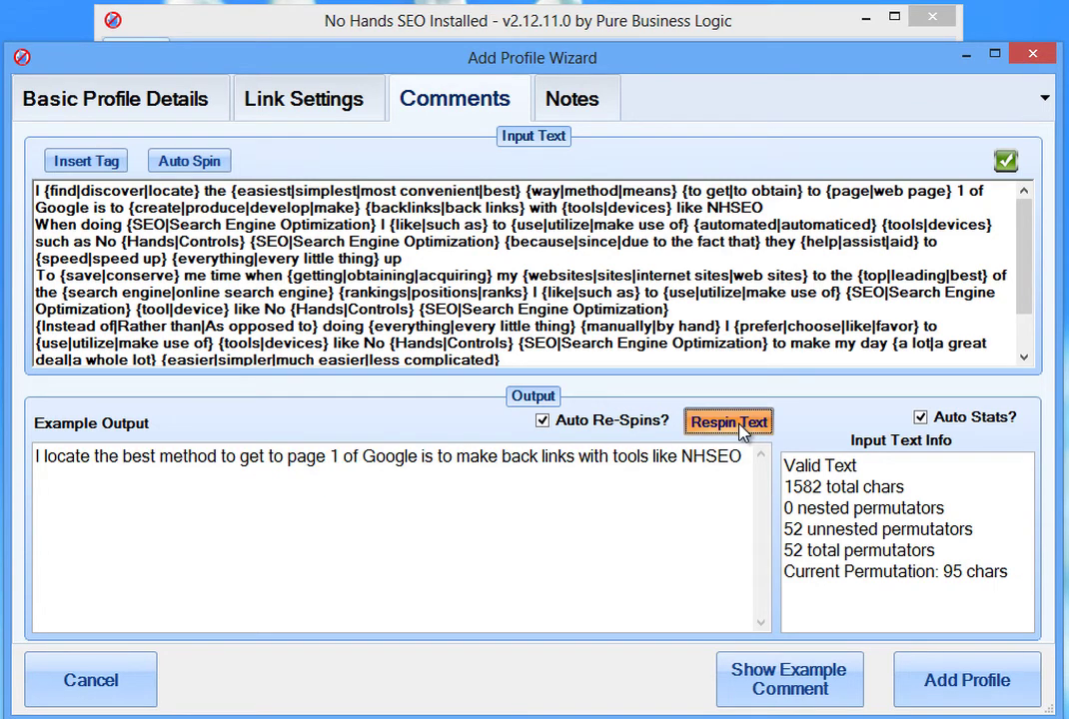
{"action": "left_click", "coordinate": [740, 428]}
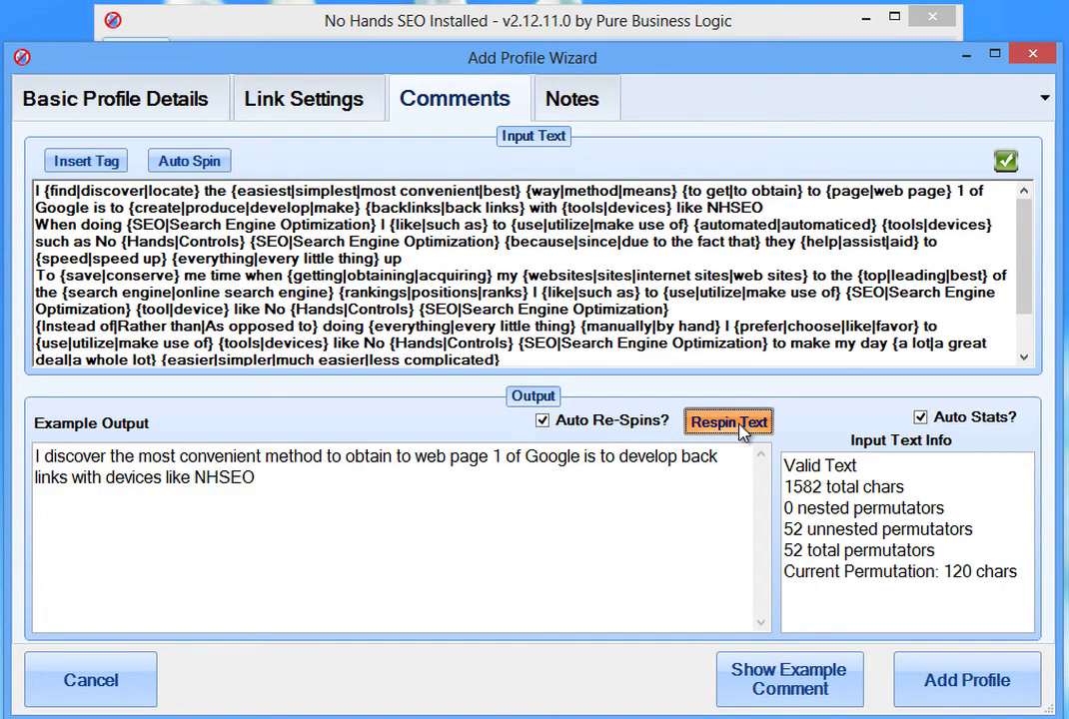
{"action": "left_click", "coordinate": [740, 428]}
{"action": "left_click", "coordinate": [740, 427]}
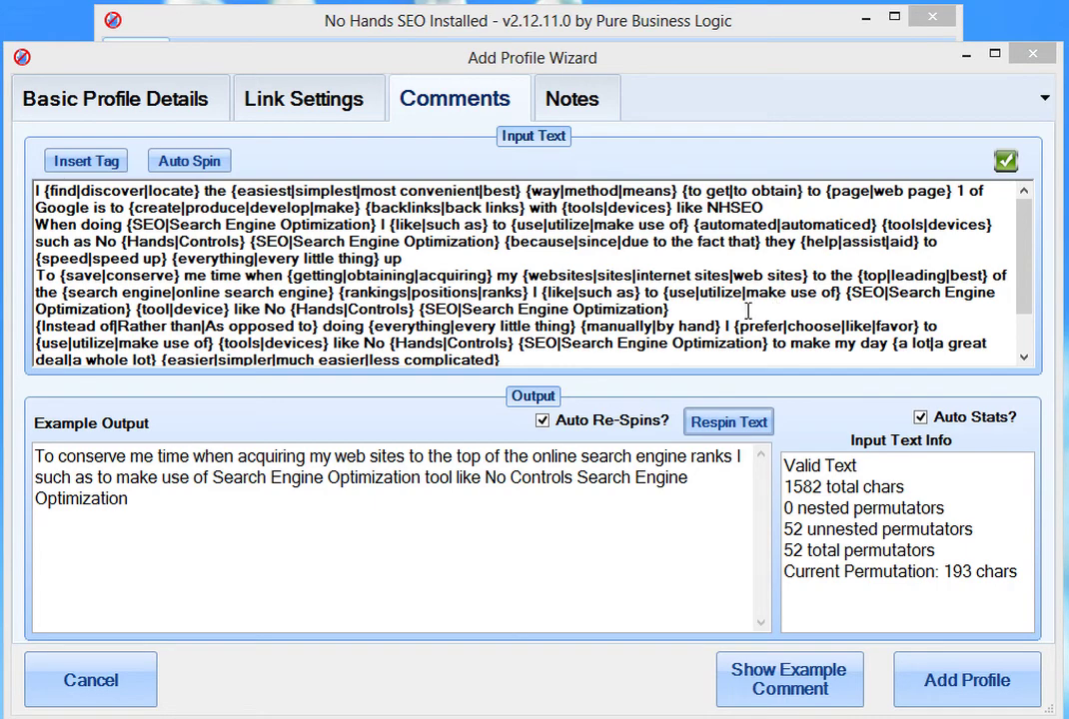
{"action": "key", "text": "ctrl+a"}
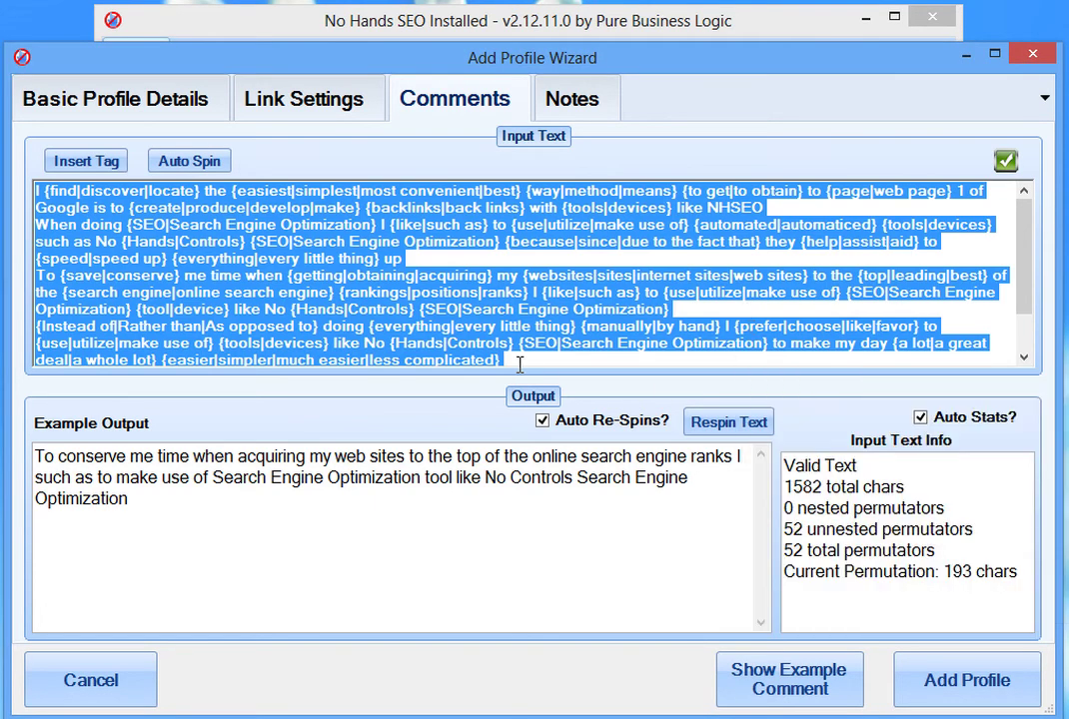
{"action": "scroll", "coordinate": [525, 362], "scroll_direction": "down", "scroll_amount": 2}
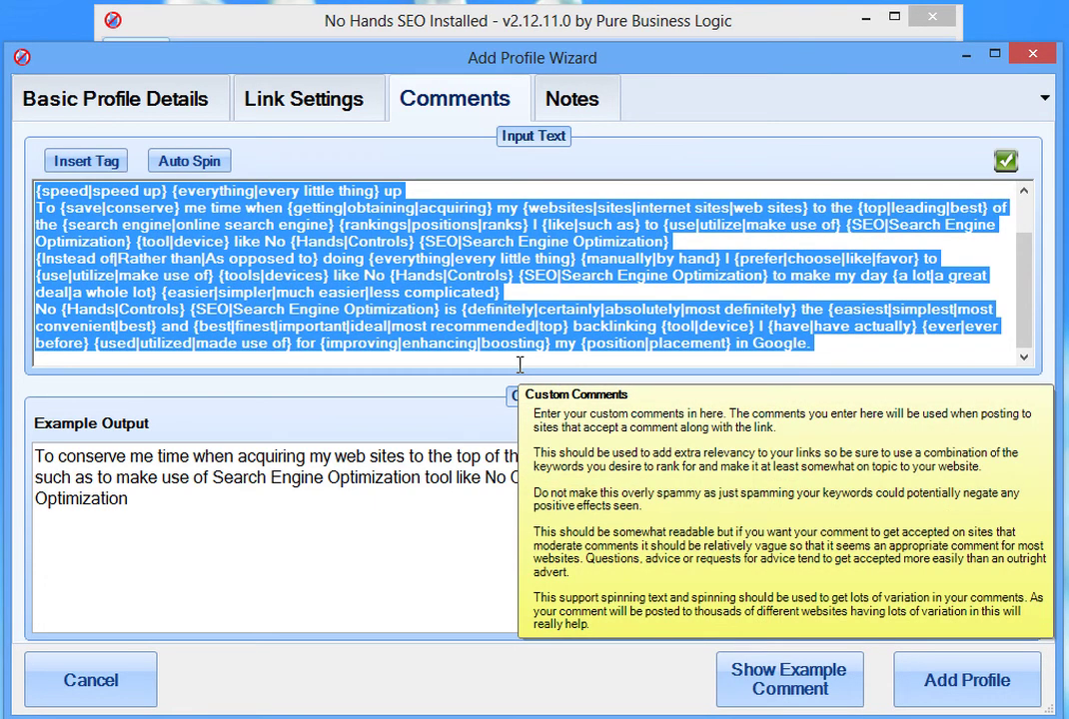
{"action": "key", "text": "ctrl+v"}
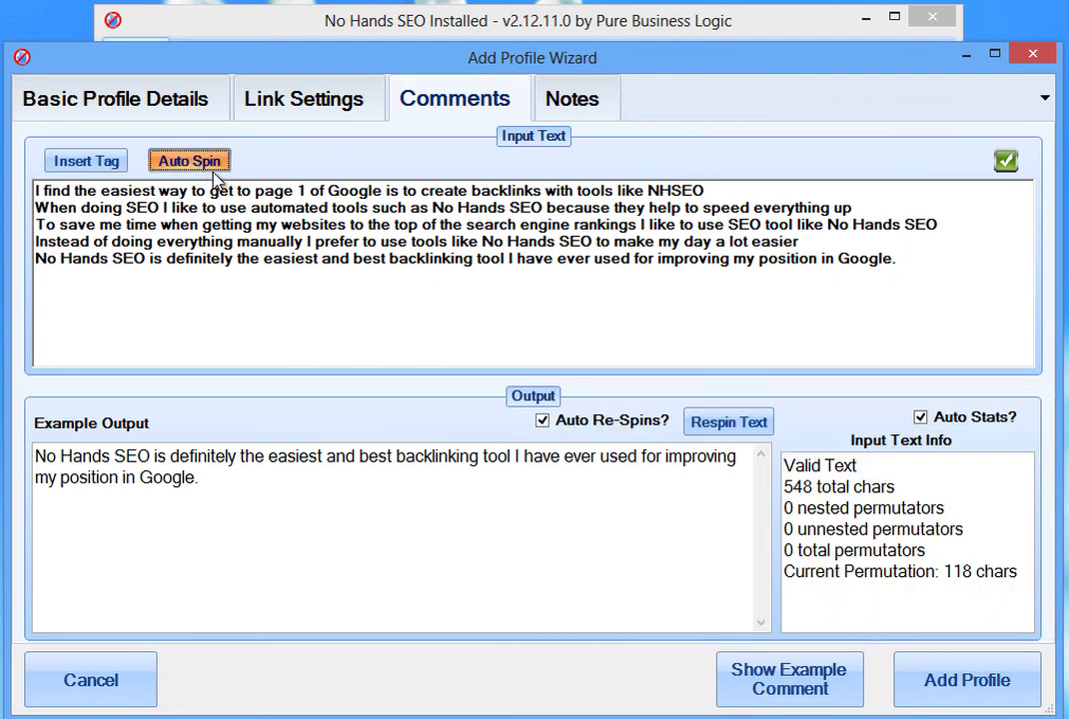
{"action": "left_click", "coordinate": [212, 172]}
{"action": "scroll", "coordinate": [1024, 265], "scroll_direction": "down", "scroll_amount": 1}
{"action": "scroll", "coordinate": [1024, 265], "scroll_direction": "up", "scroll_amount": 1}
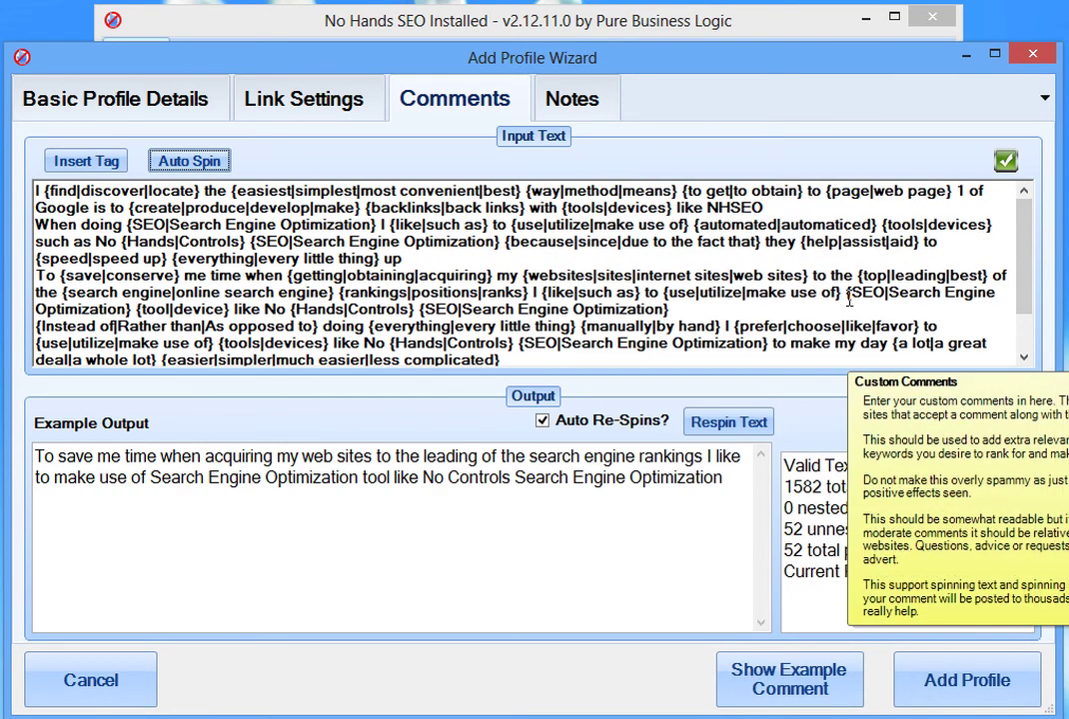